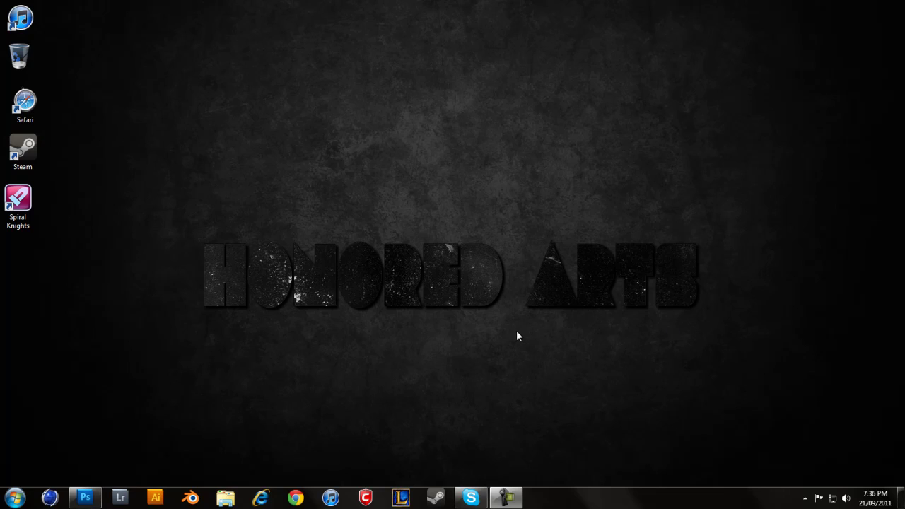
# - Launch Adobe Photoshop CS5 from its taskbar icon
pyautogui.click(85, 498)
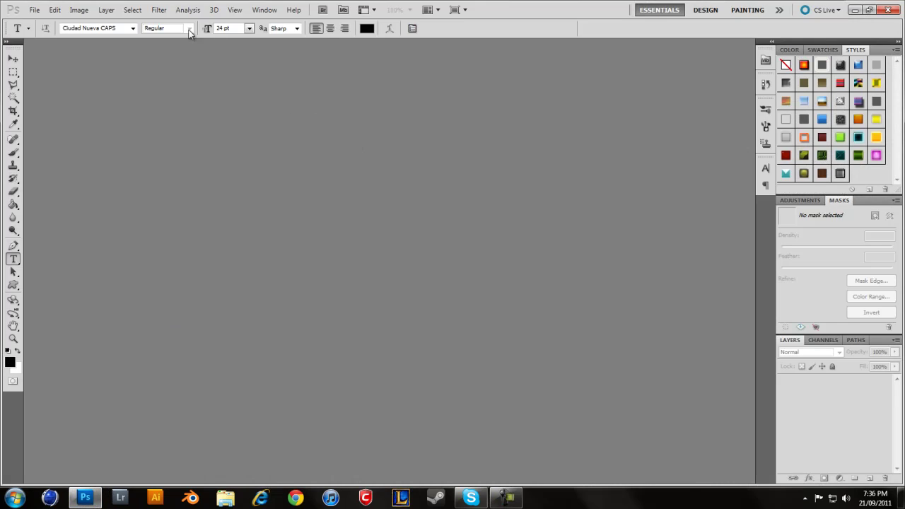
# - Create Untitled-1, a transparent 500 × 500 px document from the size presets
pyautogui.click(34, 10)
pyautogui.click(53, 22)
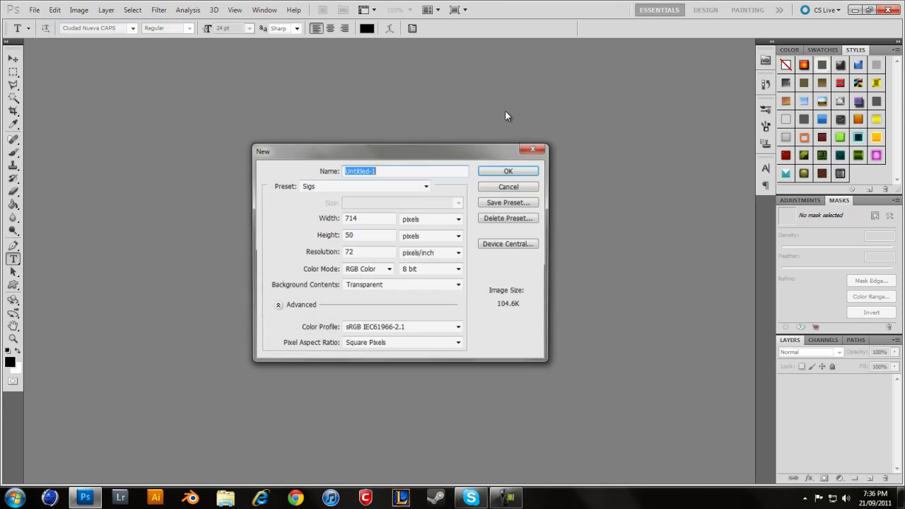
pyautogui.click(400, 187)
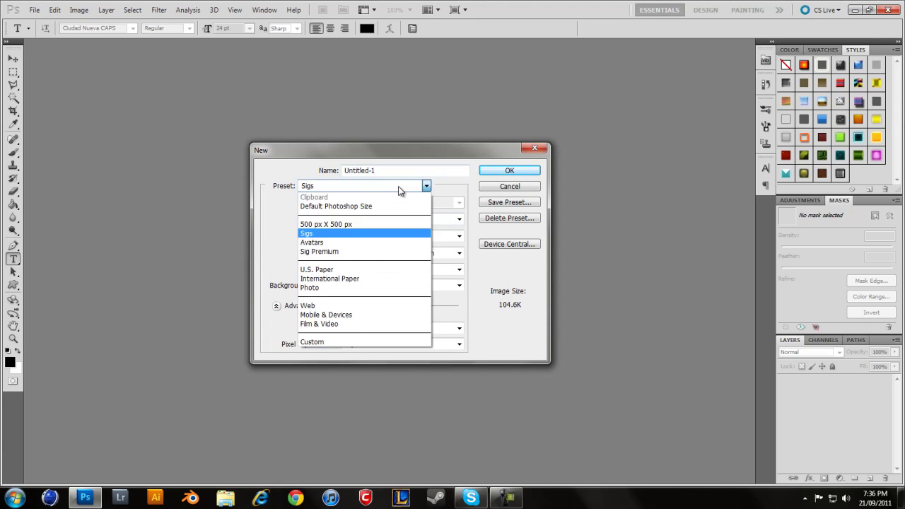
pyautogui.click(334, 225)
pyautogui.click(506, 172)
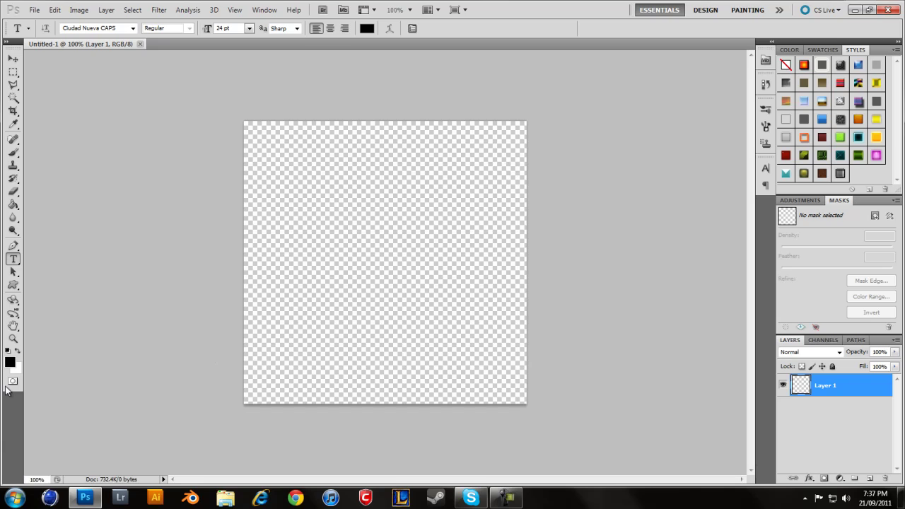
# - Type 'HONORED ARTS' near the canvas centre and nudge it down-left
pyautogui.click(609, 220)
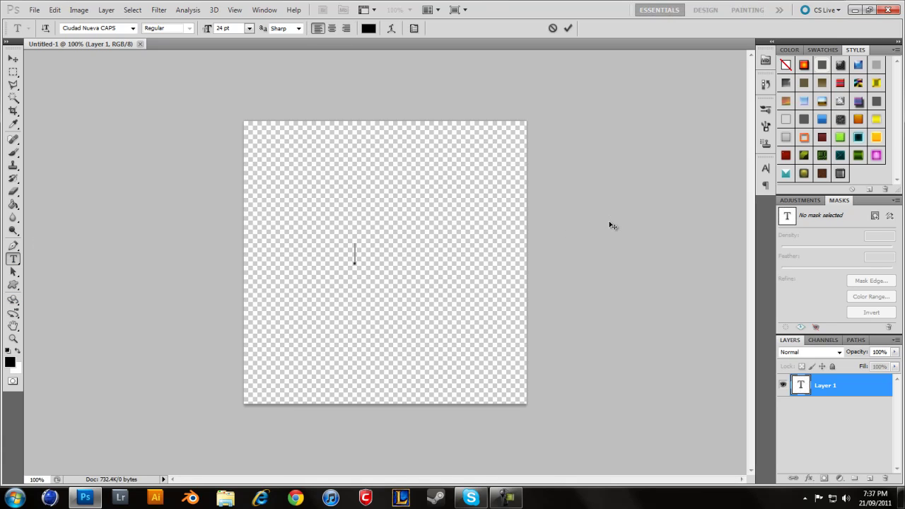
pyautogui.write('HONO')
pyautogui.write('R')
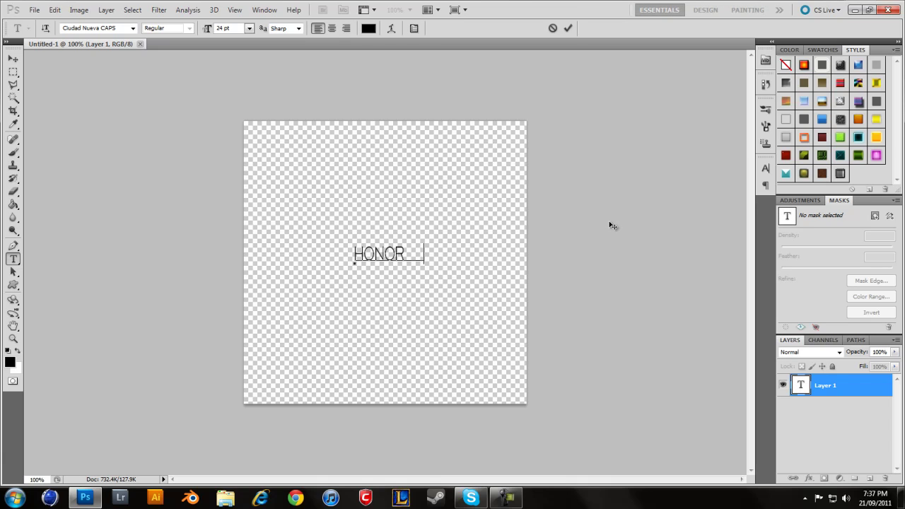
pyautogui.write('ED A')
pyautogui.write(' RTS')
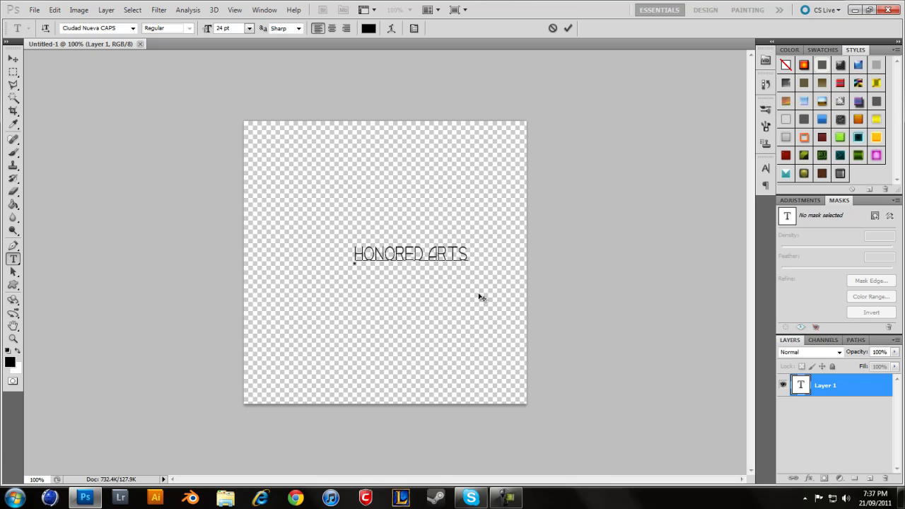
pyautogui.moveTo(405, 372); pyautogui.dragTo(425, 321)
# - Resize the HONORED ARTS text to 72 pt, then 60 pt, and commit it
pyautogui.moveTo(452, 268); pyautogui.dragTo(276, 264)
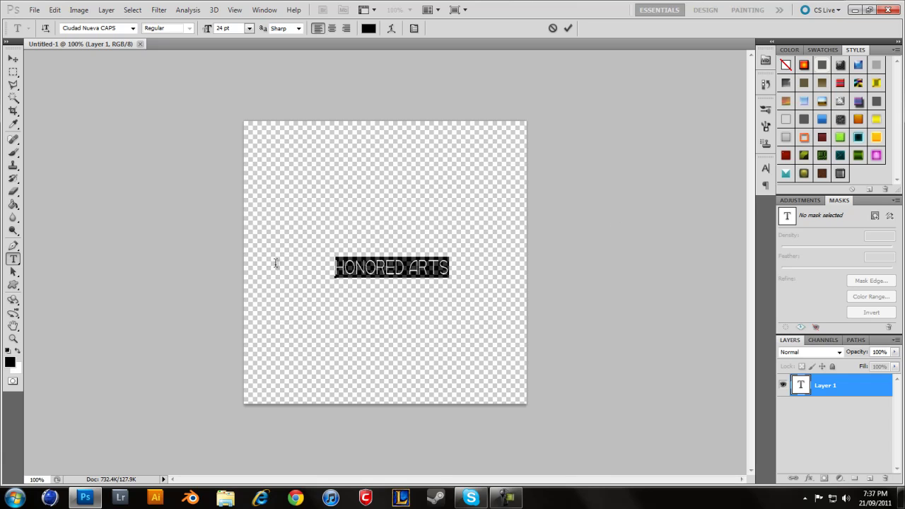
pyautogui.click(247, 29)
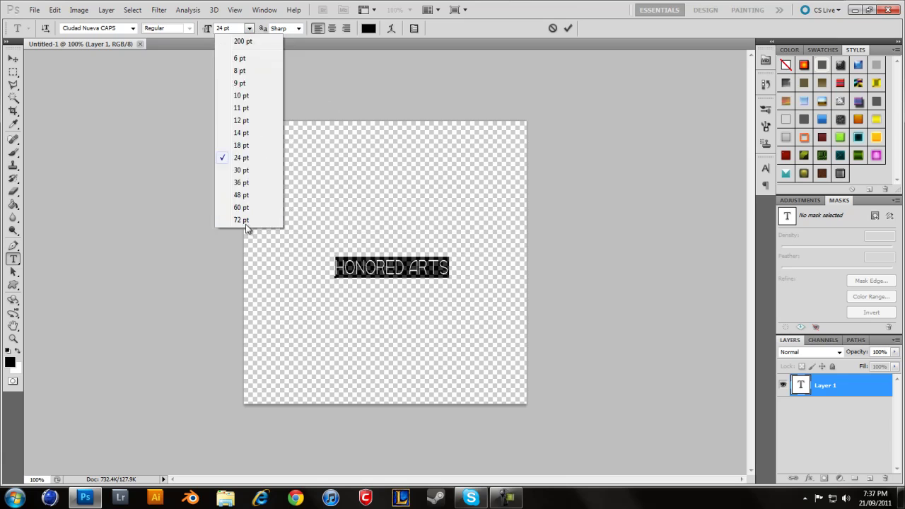
pyautogui.click(247, 221)
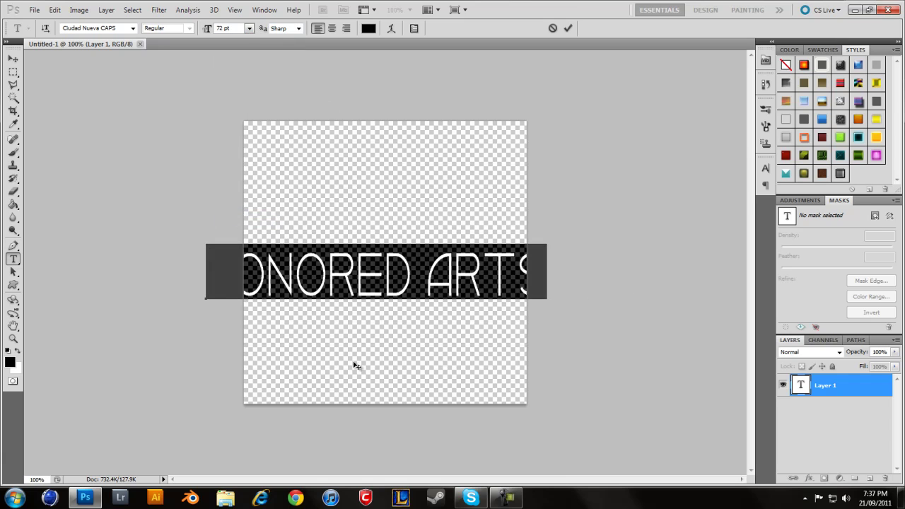
pyautogui.click(249, 29)
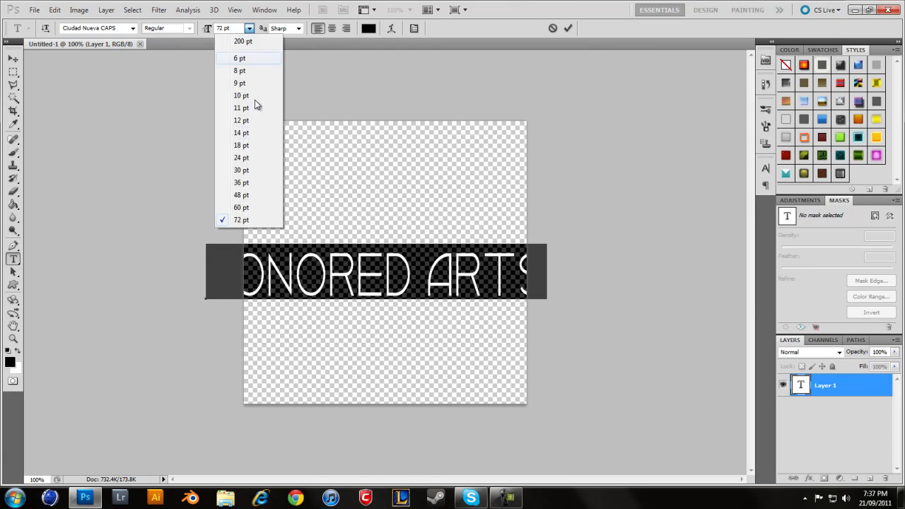
pyautogui.click(247, 202)
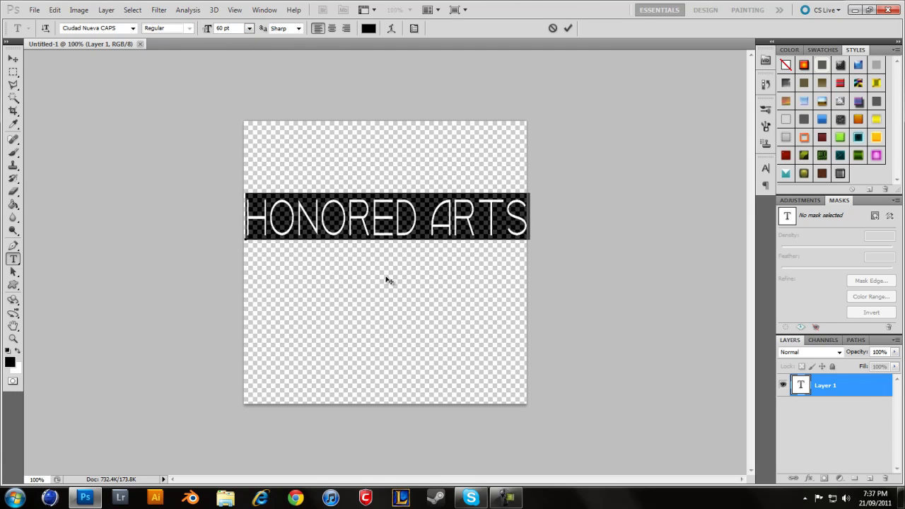
pyautogui.hotkey('ctrl', 'Return')
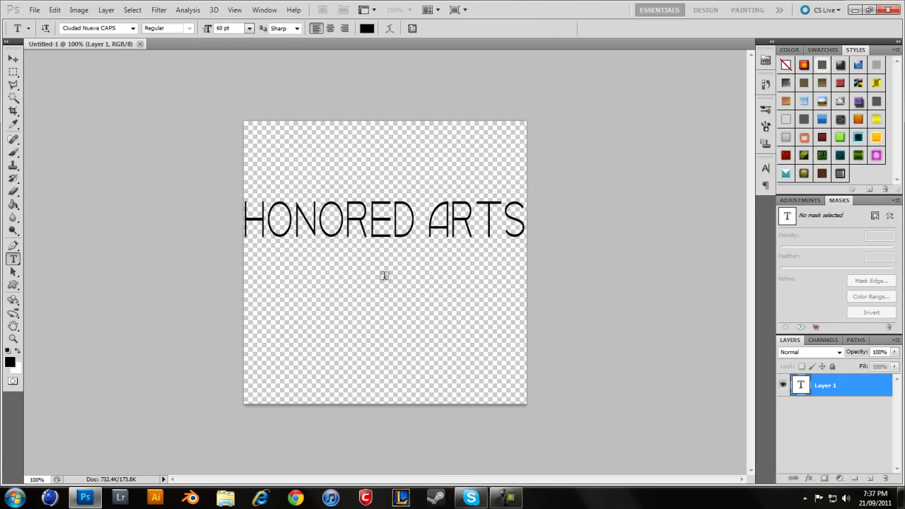
# - Add a new layer beneath the text layer and Paint Bucket fill it white
pyautogui.click(870, 478)
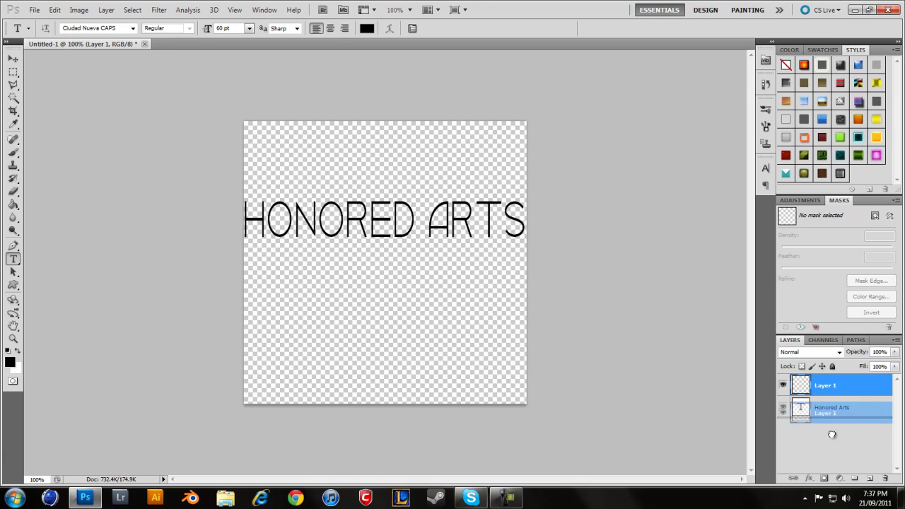
pyautogui.moveTo(845, 408); pyautogui.dragTo(845, 417)
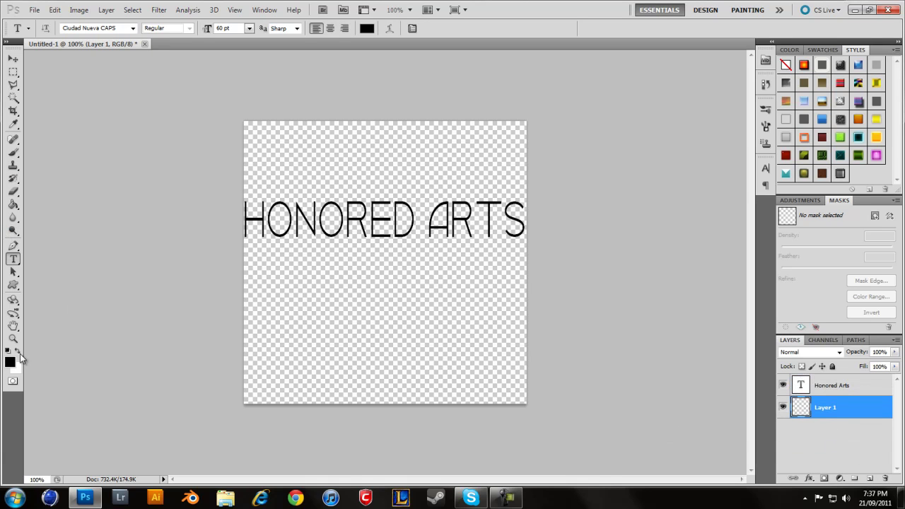
pyautogui.click(18, 350)
pyautogui.click(13, 205)
pyautogui.click(346, 334)
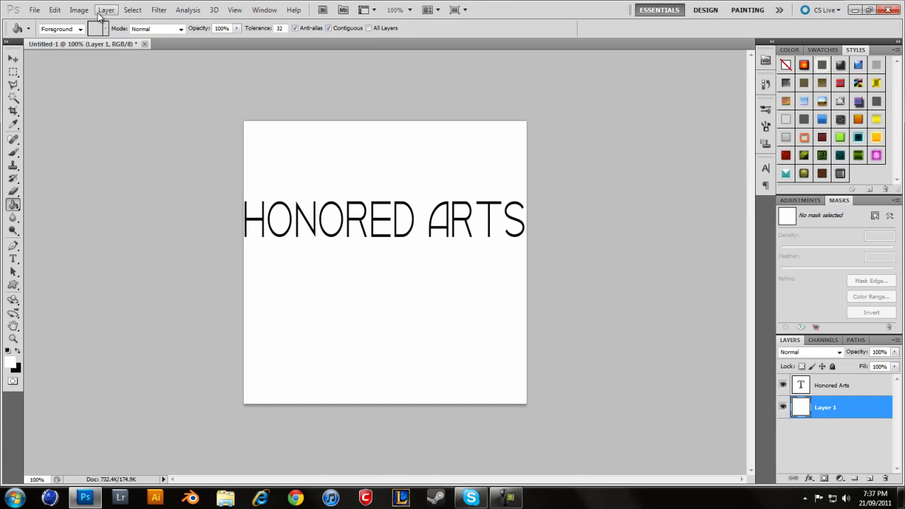
# - Select the entire canvas and target the HONORED ARTS text layer
pyautogui.click(128, 11)
pyautogui.moveTo(158, 10)
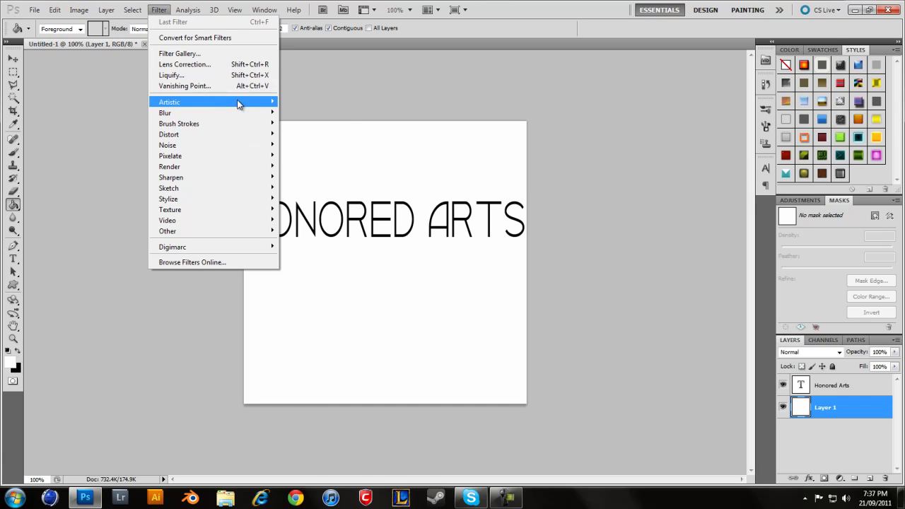
pyautogui.click(138, 21)
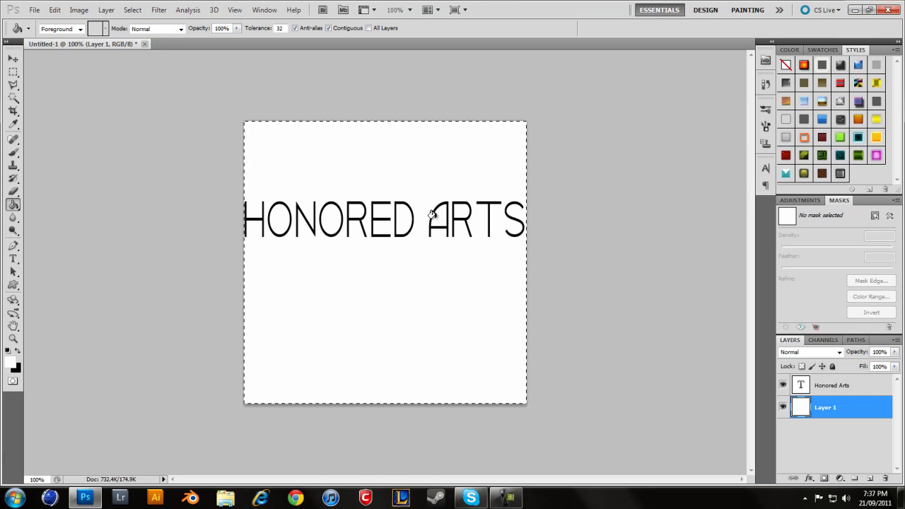
pyautogui.click(840, 387)
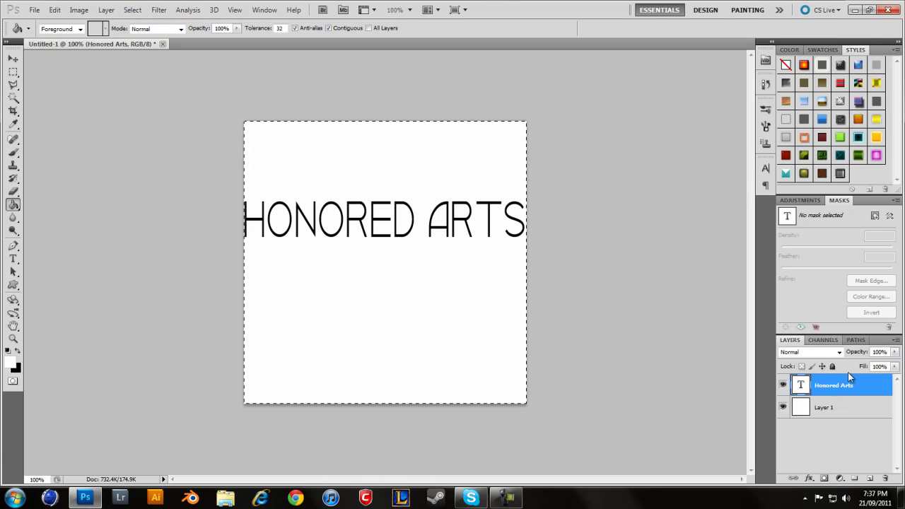
# - Align the text layer to the selection's vertical and horizontal centres
pyautogui.click(106, 10)
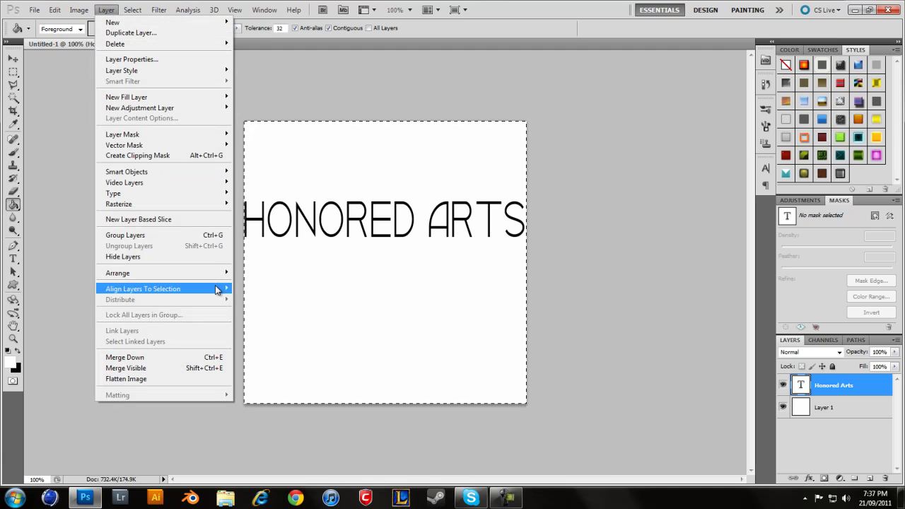
pyautogui.moveTo(143, 289)
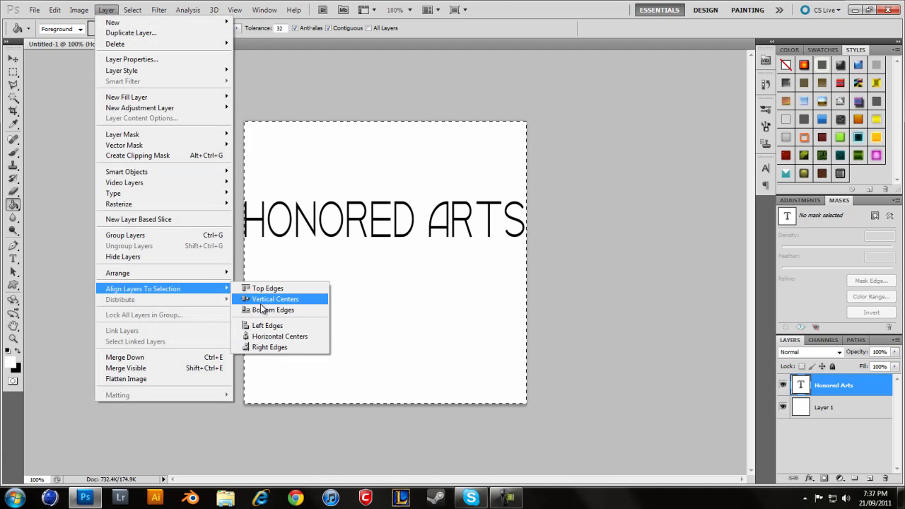
pyautogui.click(262, 302)
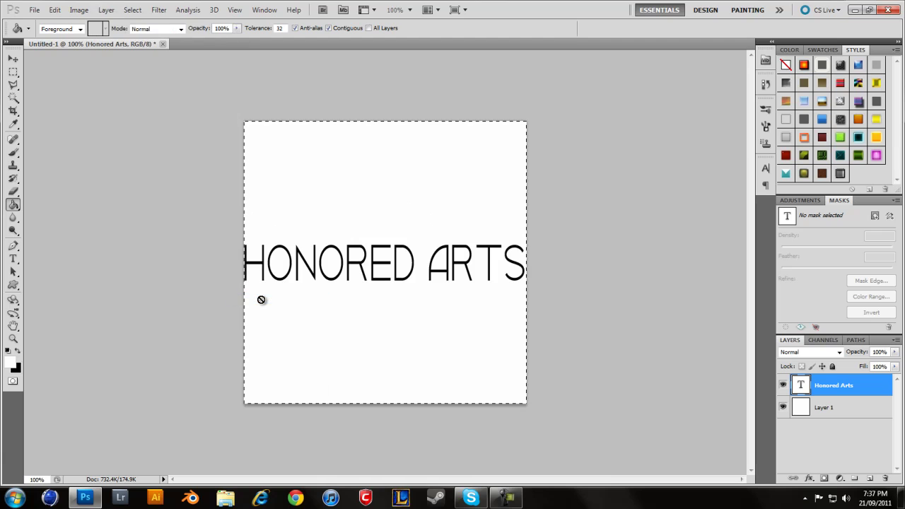
pyautogui.click(107, 10)
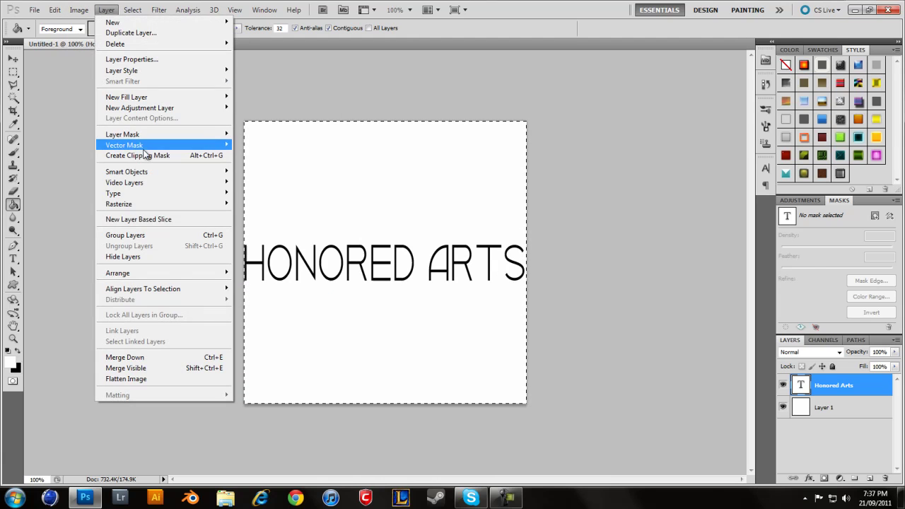
pyautogui.moveTo(143, 289)
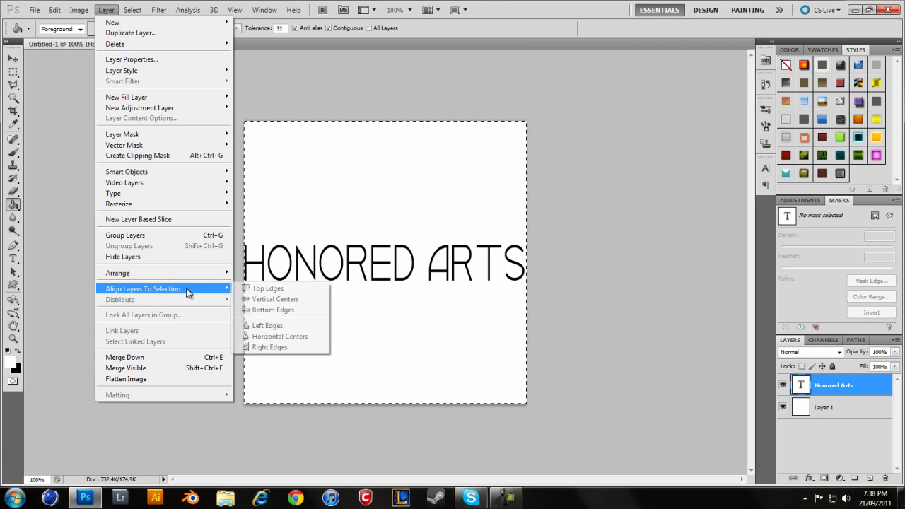
pyautogui.click(275, 339)
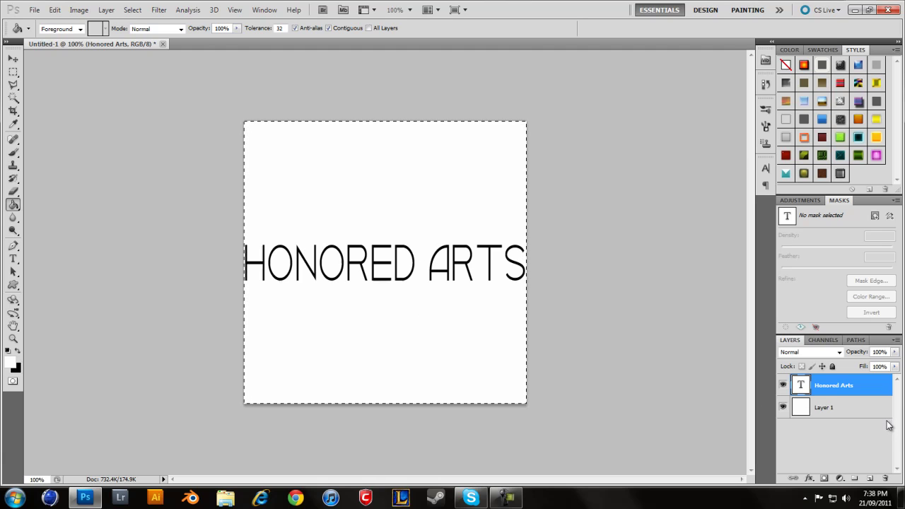
# - Deselect the canvas and apply the grey bevelled Styles preset to the text
pyautogui.click(132, 10)
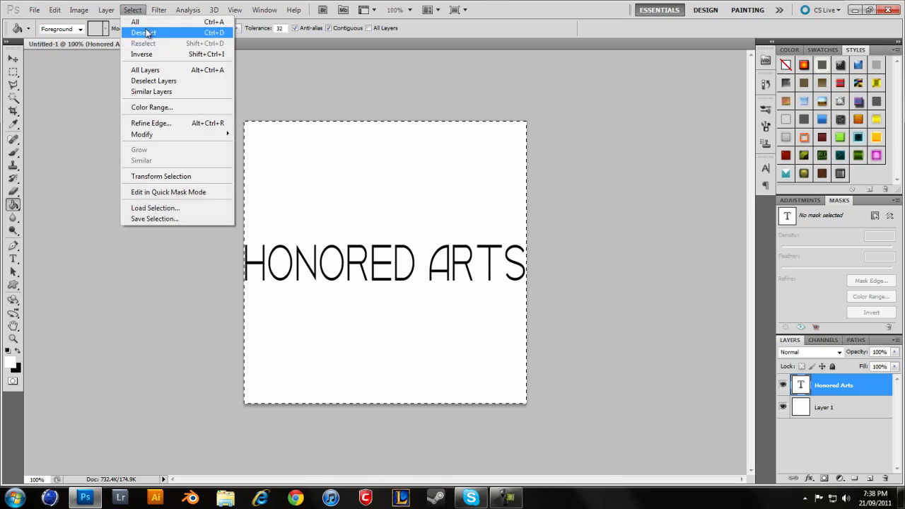
pyautogui.click(155, 39)
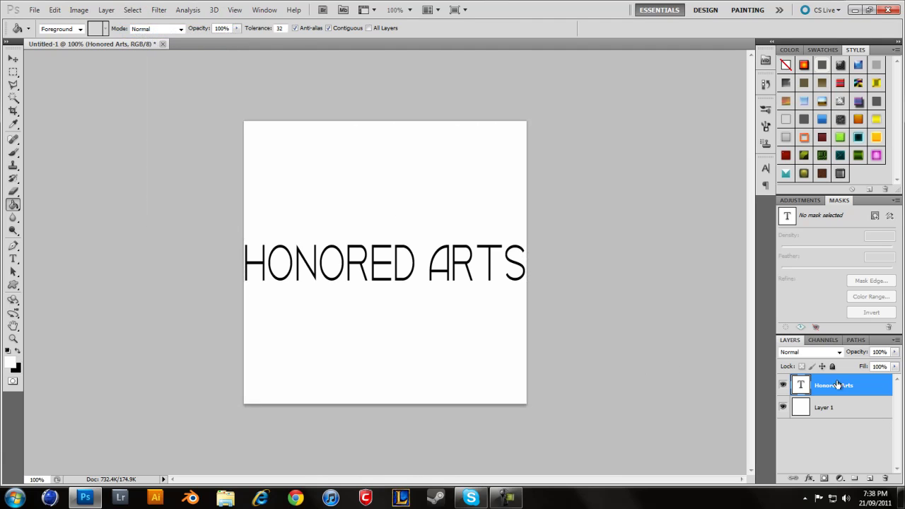
pyautogui.click(789, 142)
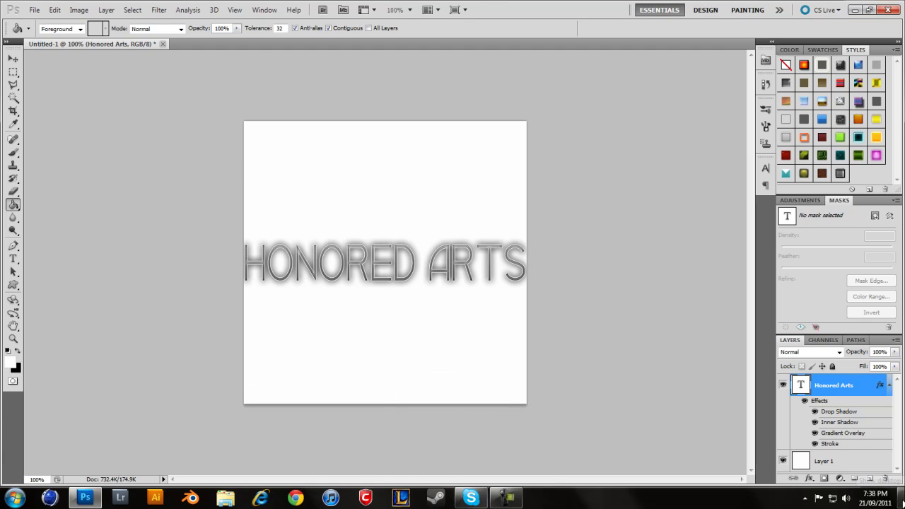
# - Use Show Desktop to reveal the grunge HONORED ARTS wallpaper
pyautogui.click(900, 495)
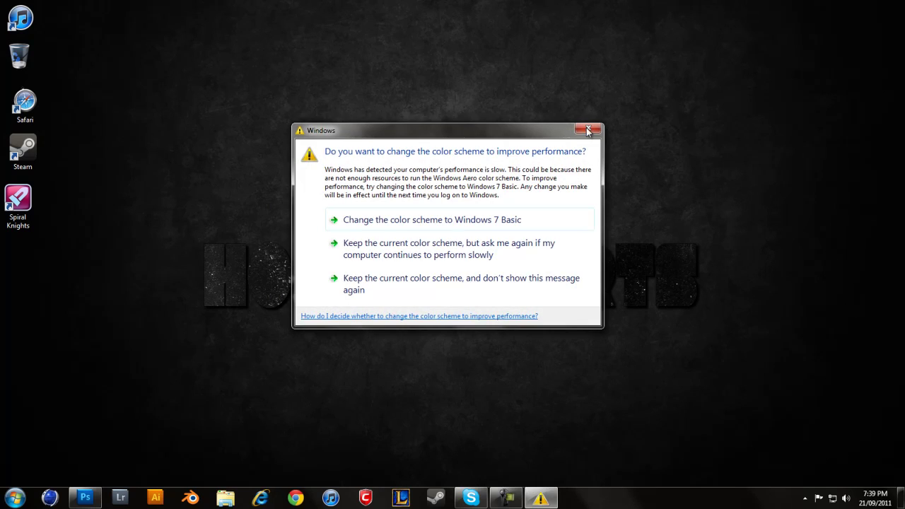
# - Close the Windows colour-scheme performance prompt
pyautogui.click(590, 125)
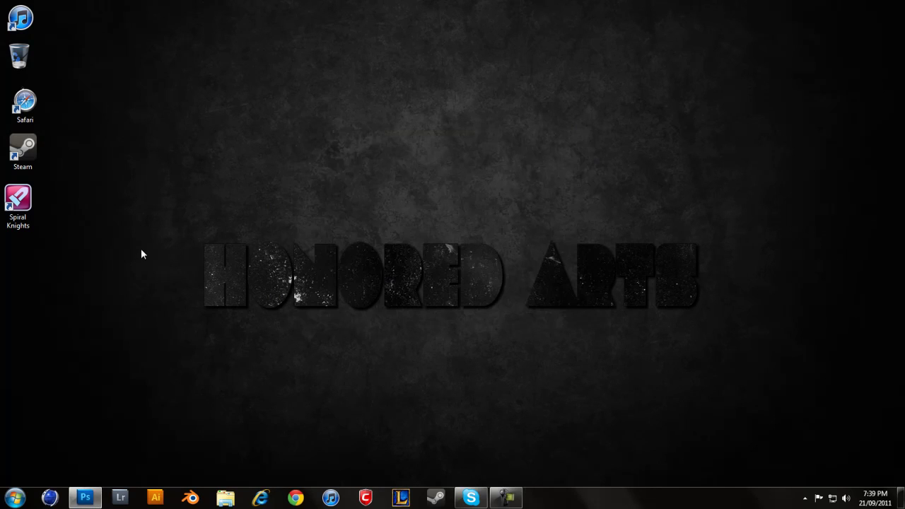